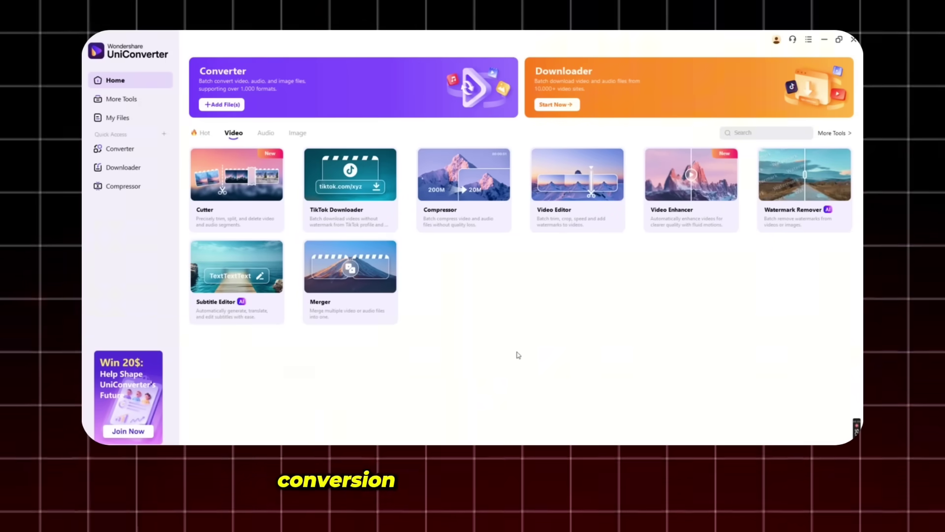
Open the maximized Video Enhancer and preview the 0802.mp4 sofa clip's before-and-after view.
{"action": "left_click", "coordinate": [133, 106]}
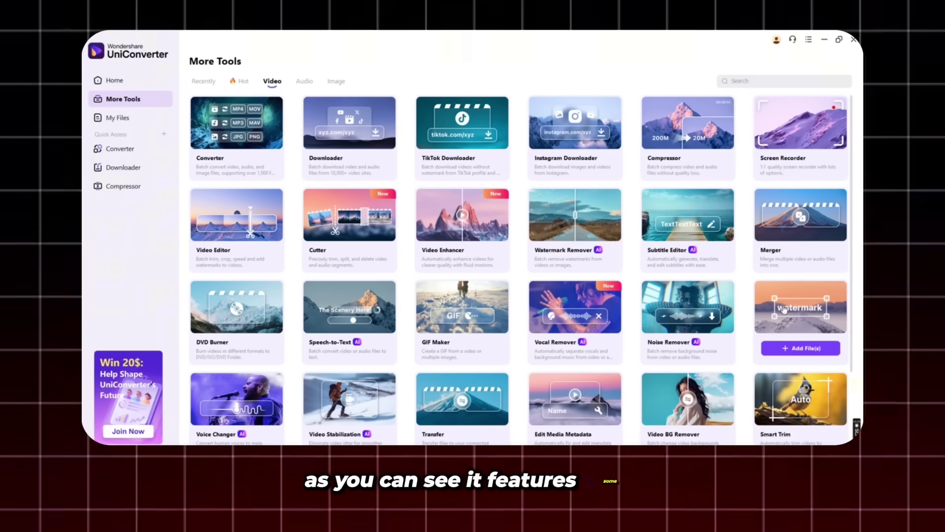
{"action": "scroll", "coordinate": [424, 256], "scroll_direction": "down", "scroll_amount": 2}
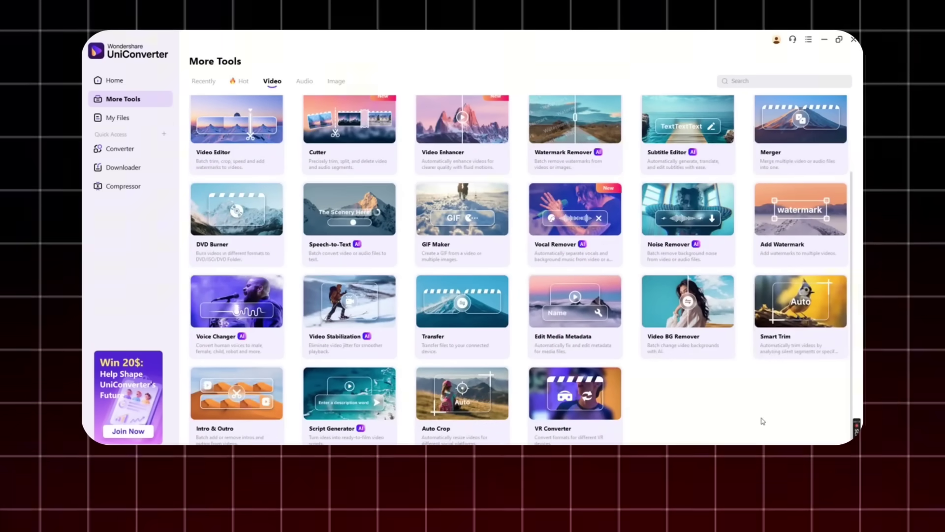
{"action": "scroll", "coordinate": [763, 421], "scroll_direction": "up", "scroll_amount": 2}
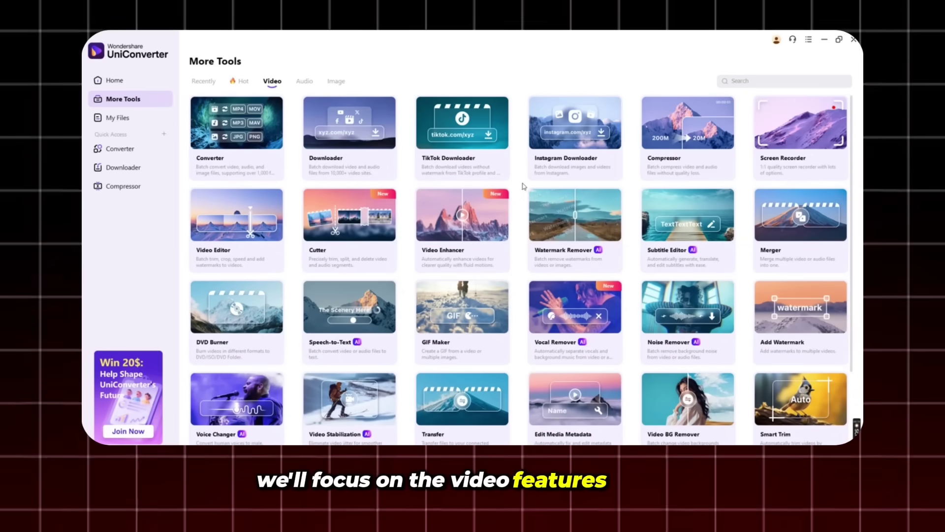
{"action": "left_click", "coordinate": [117, 80]}
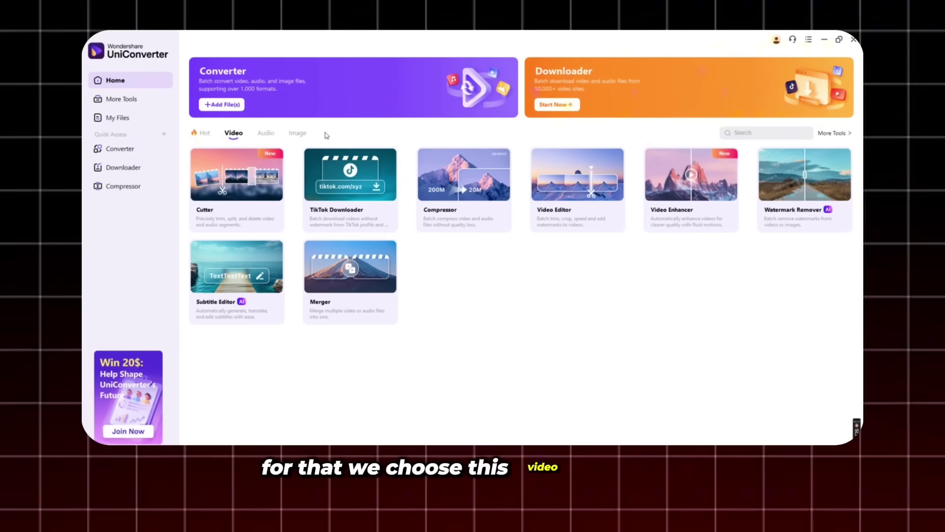
{"action": "left_click", "coordinate": [690, 229]}
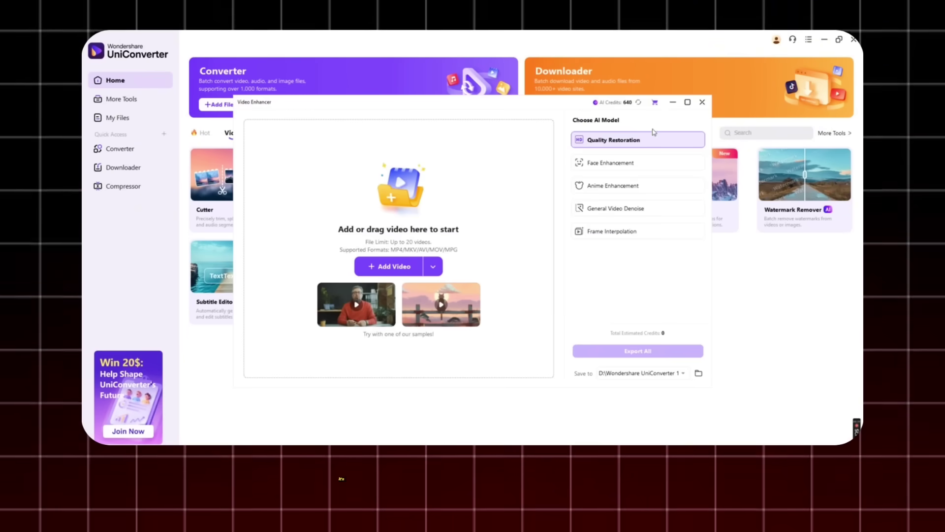
{"action": "left_click", "coordinate": [687, 102]}
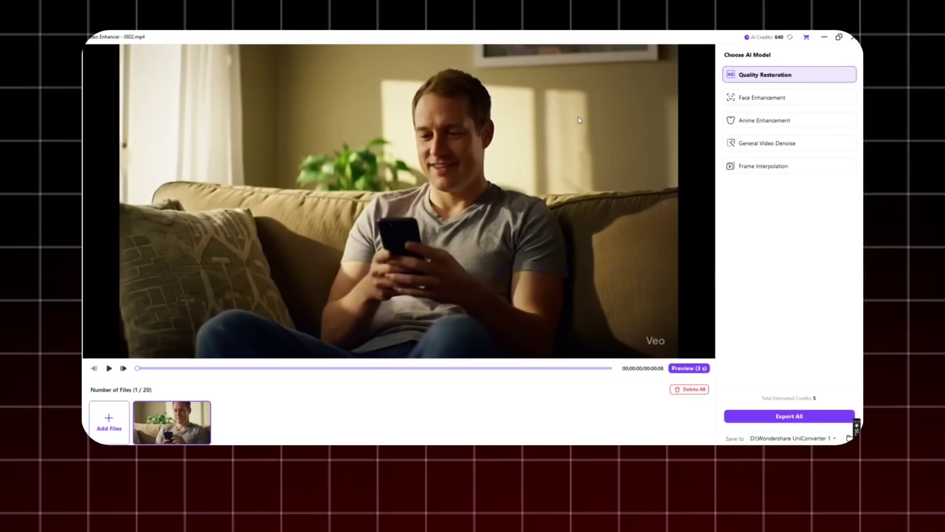
{"action": "left_click", "coordinate": [683, 368]}
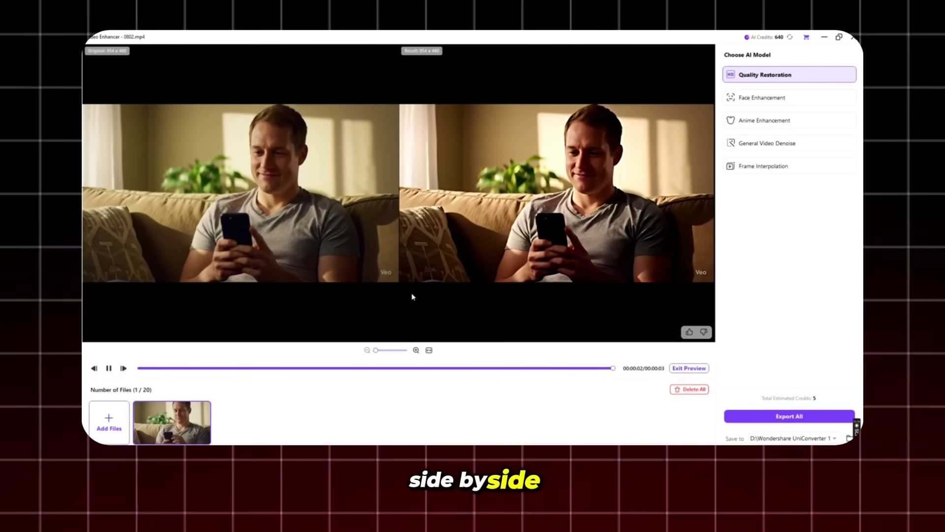
Export the quality-restored sofa clip and confirm the export task notice.
{"action": "left_click", "coordinate": [776, 419]}
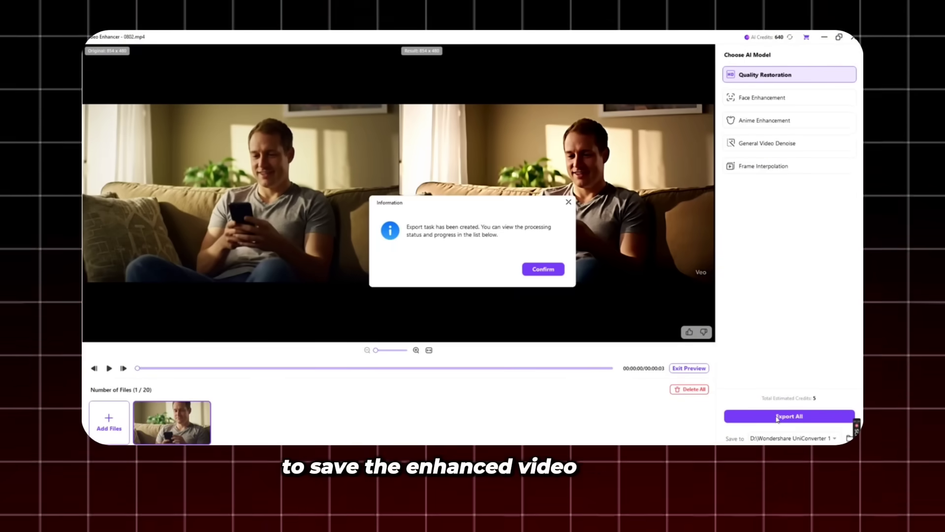
{"action": "left_click", "coordinate": [550, 270]}
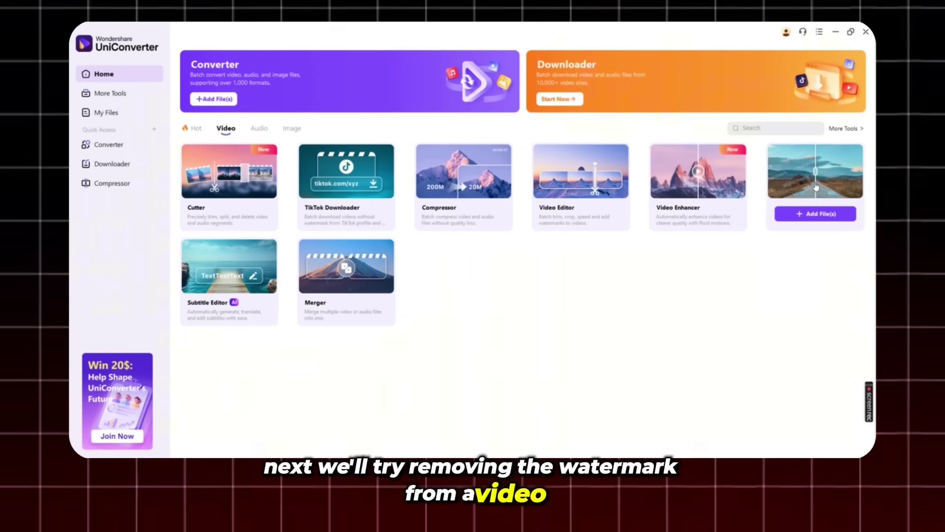
{"action": "left_click", "coordinate": [815, 189]}
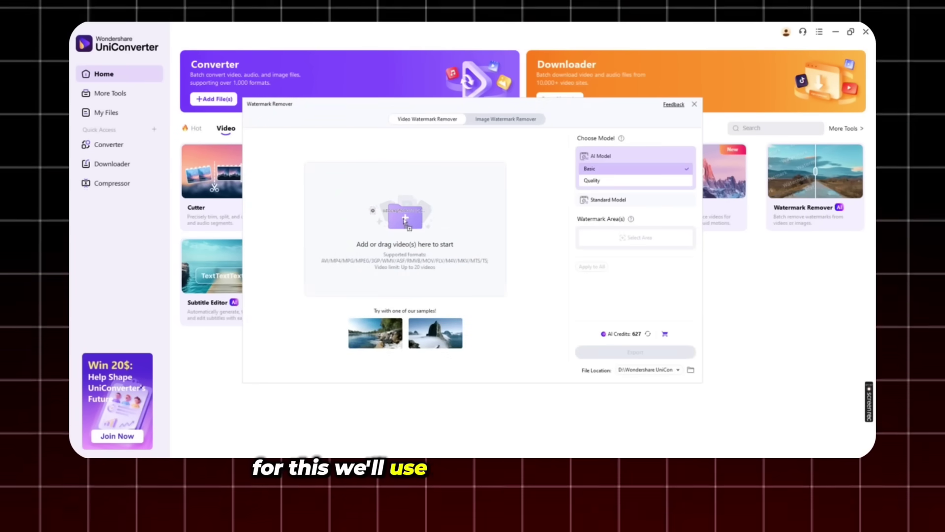
Use the AI Quality model and preview the underwater clip without its iStock watermark.
{"action": "left_click", "coordinate": [602, 183]}
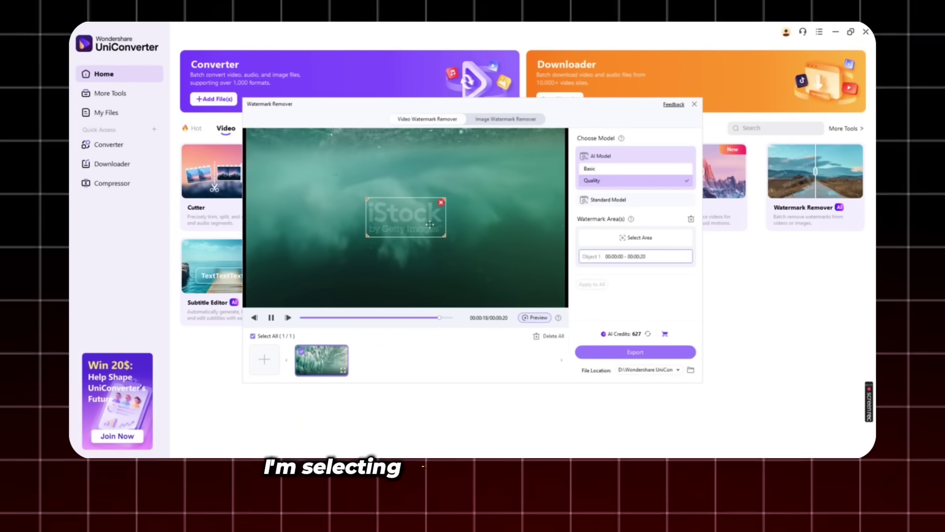
{"action": "left_click", "coordinate": [537, 319]}
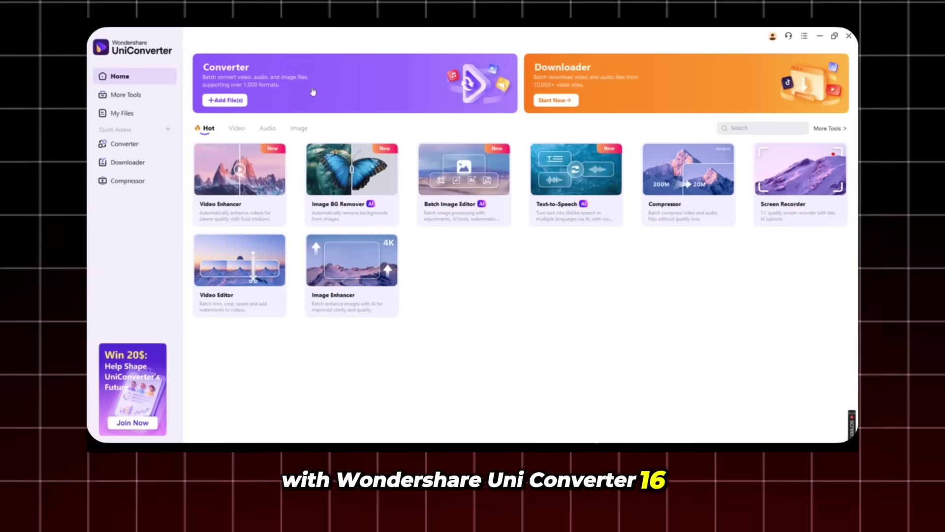
Add 0802 (1).mov to the Converter, set output to MP4 4K Video, and convert it.
{"action": "left_click", "coordinate": [322, 91]}
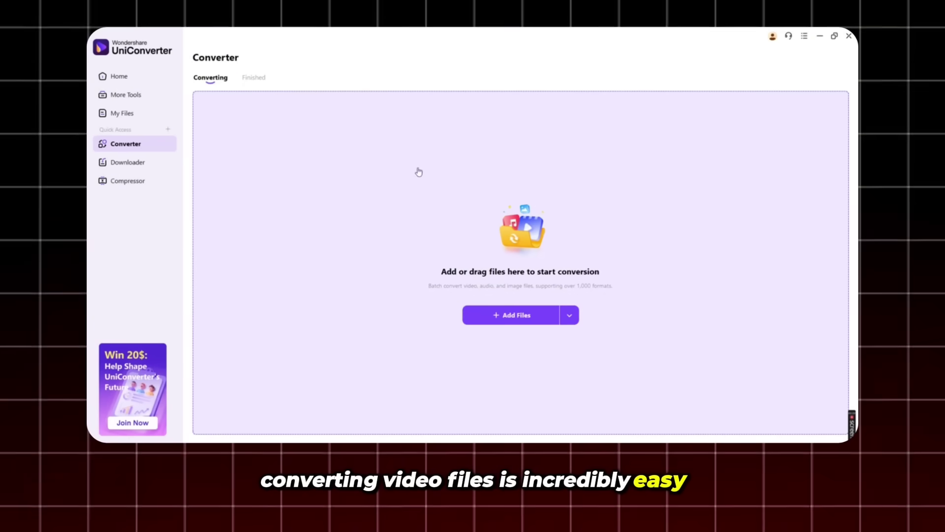
{"action": "left_click_drag", "start_coordinate": [440, 66], "coordinate": [548, 226]}
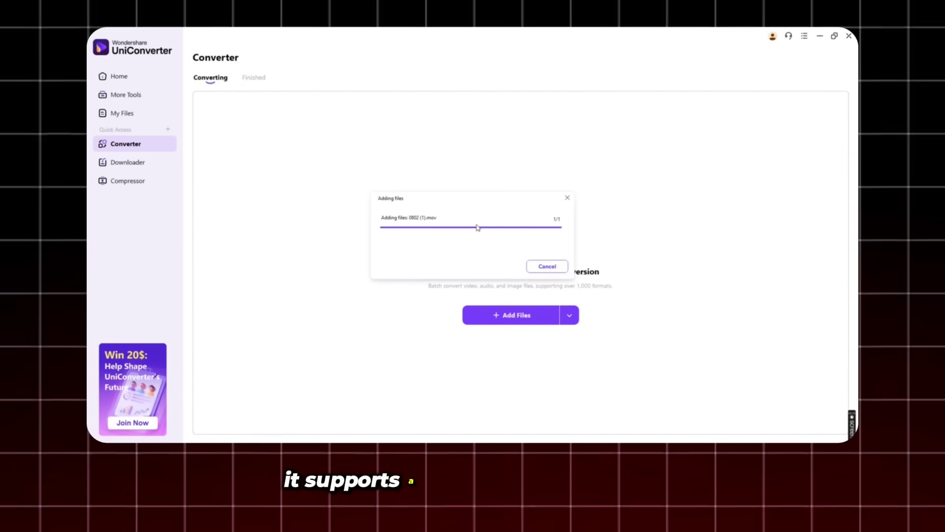
{"action": "left_click", "coordinate": [395, 144]}
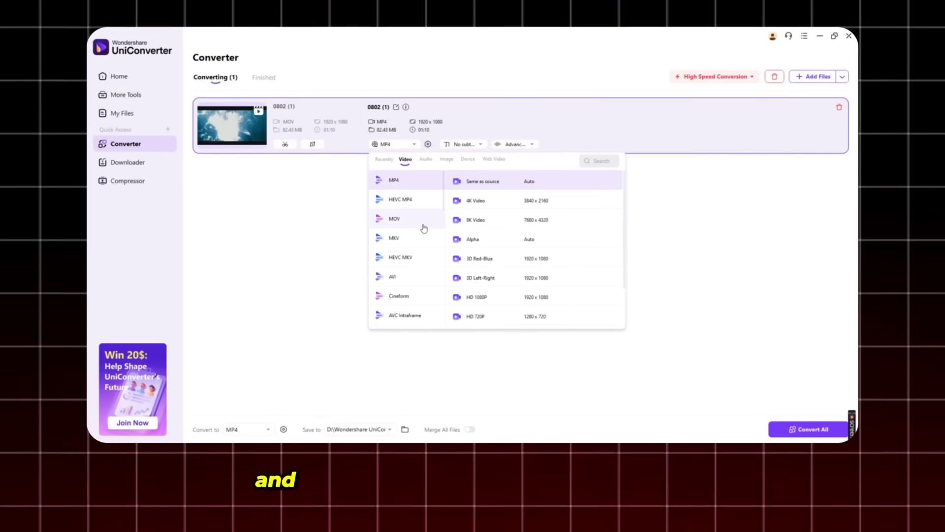
{"action": "left_click", "coordinate": [496, 207]}
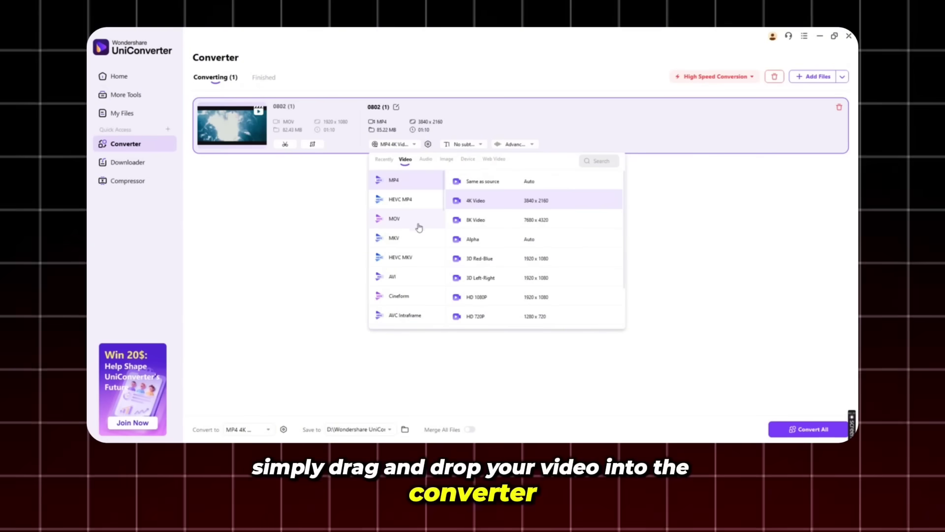
{"action": "left_click", "coordinate": [502, 198]}
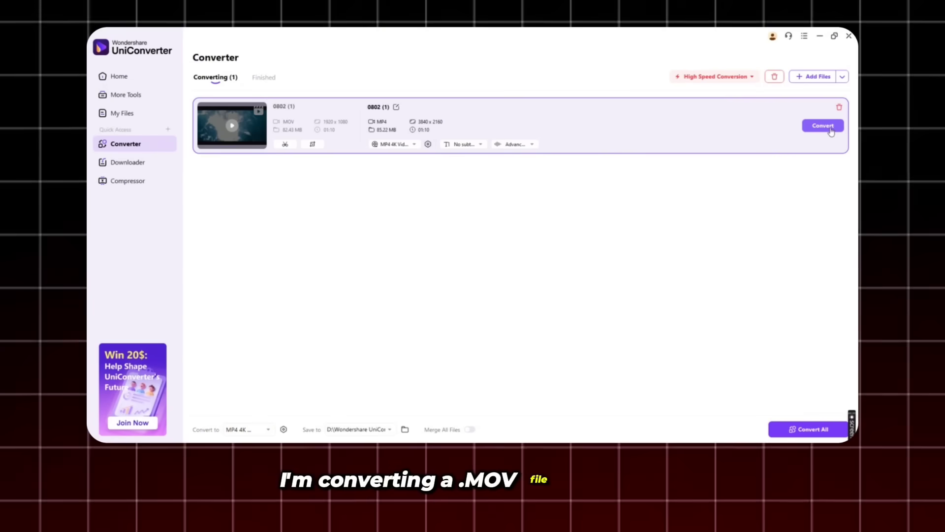
{"action": "left_click", "coordinate": [830, 130]}
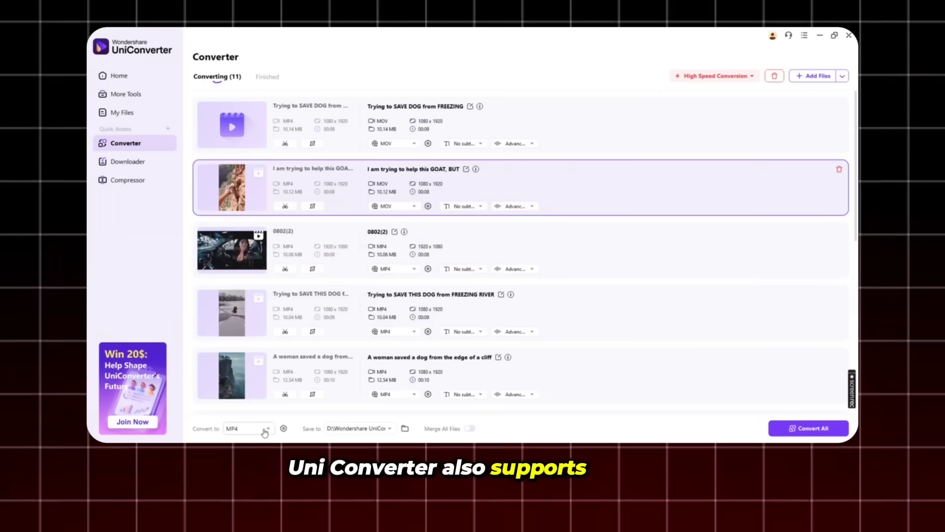
Set MOV with a chosen resolution as output for all eleven files and convert them.
{"action": "left_click", "coordinate": [265, 428]}
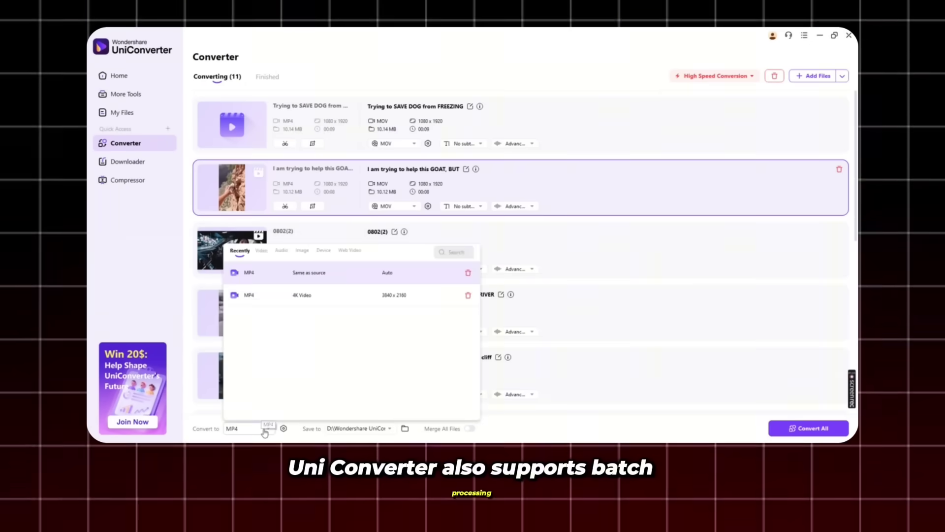
{"action": "left_click", "coordinate": [262, 250]}
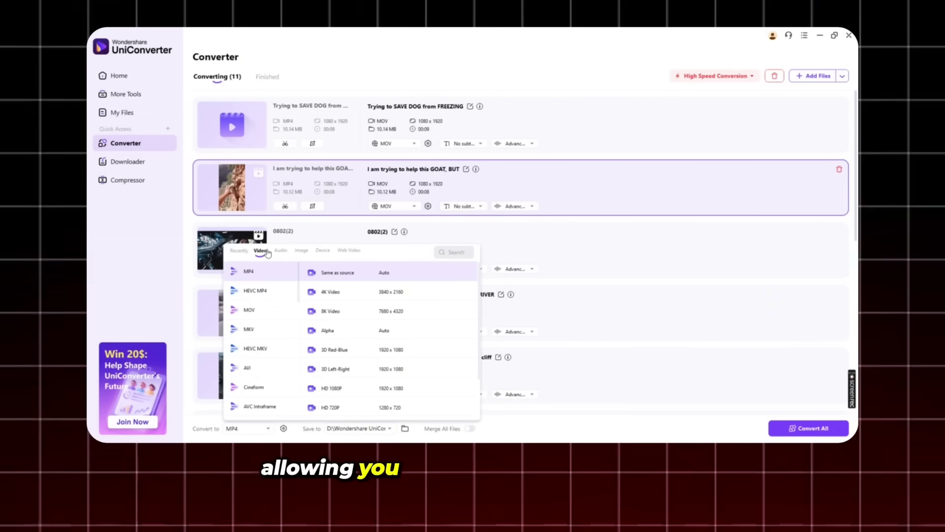
{"action": "left_click", "coordinate": [283, 310]}
{"action": "left_click", "coordinate": [318, 273]}
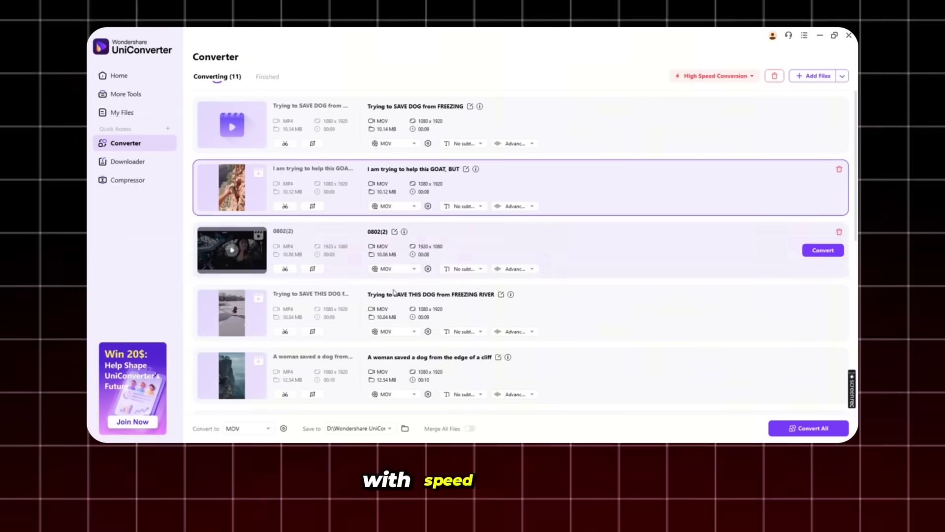
{"action": "left_click", "coordinate": [808, 428]}
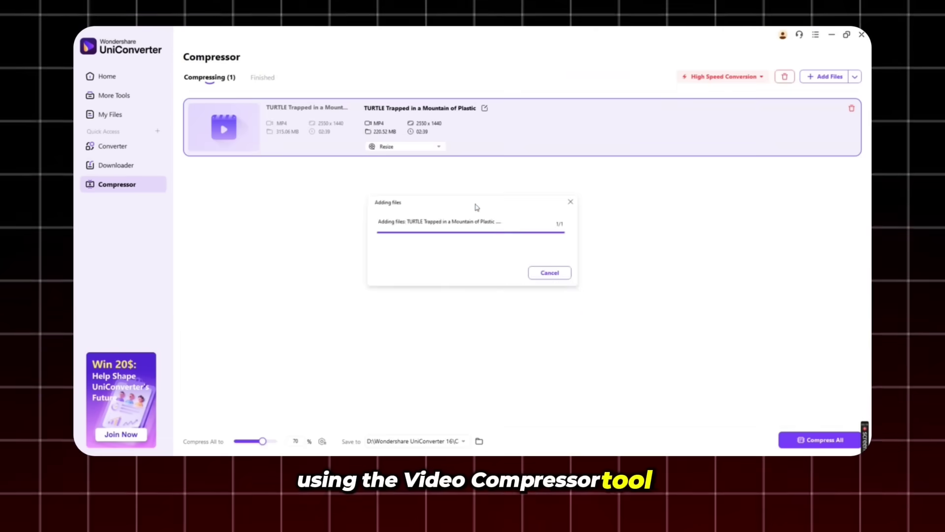
Apply AI Compression at 70% quality to the TURTLE video.
{"action": "mouse_move", "coordinate": [522, 127]}
{"action": "left_click", "coordinate": [421, 149]}
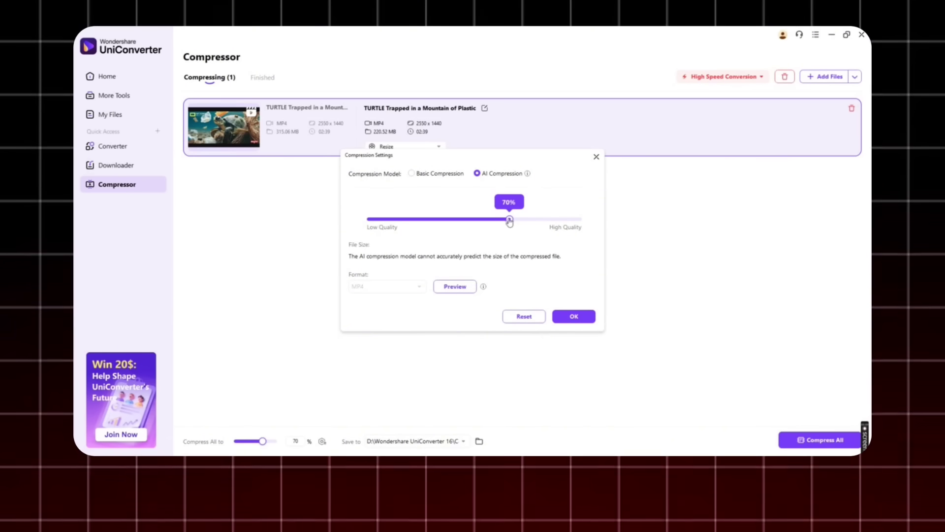
{"action": "mouse_move", "coordinate": [508, 222]}
{"action": "left_mouse_down"}
{"action": "mouse_move", "coordinate": [487, 222]}
{"action": "mouse_move", "coordinate": [506, 225]}
{"action": "left_mouse_up"}
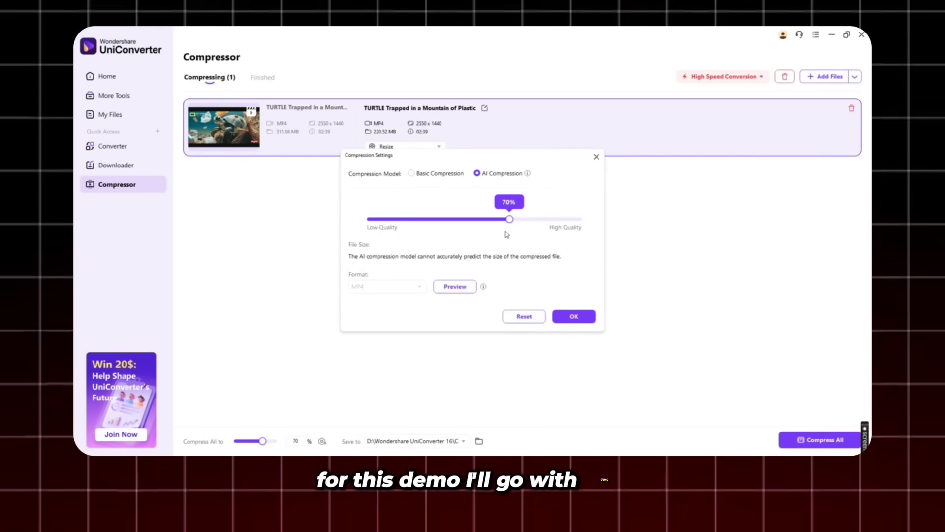
{"action": "left_click", "coordinate": [571, 317]}
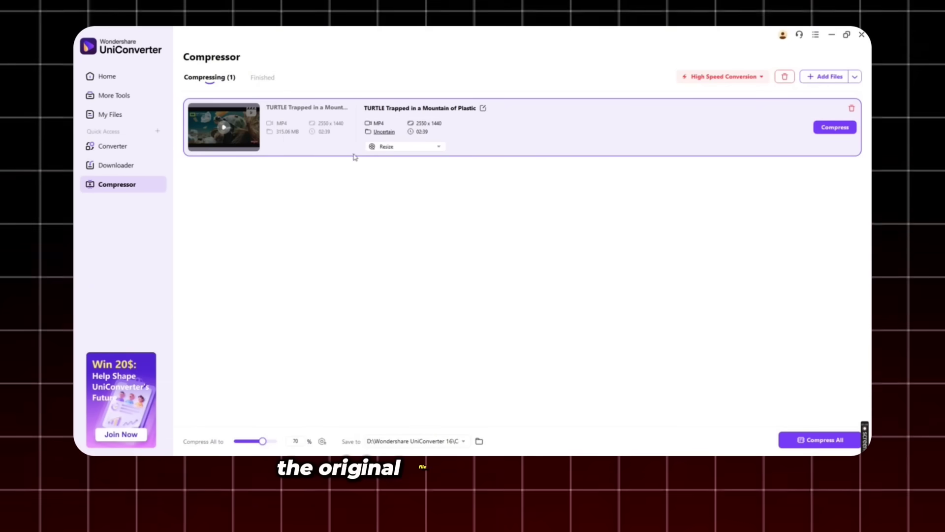
Compress the TURTLE video to about 81.61 MB.
{"action": "left_click", "coordinate": [835, 128]}
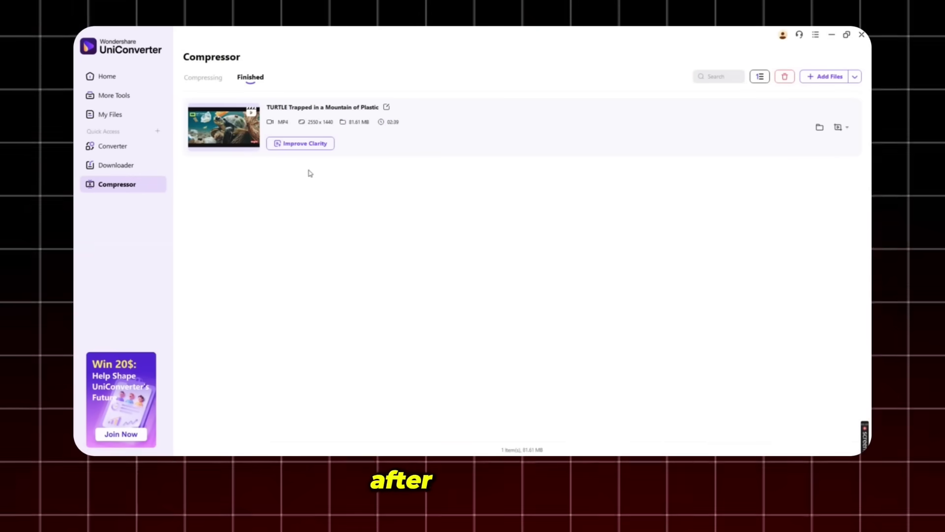